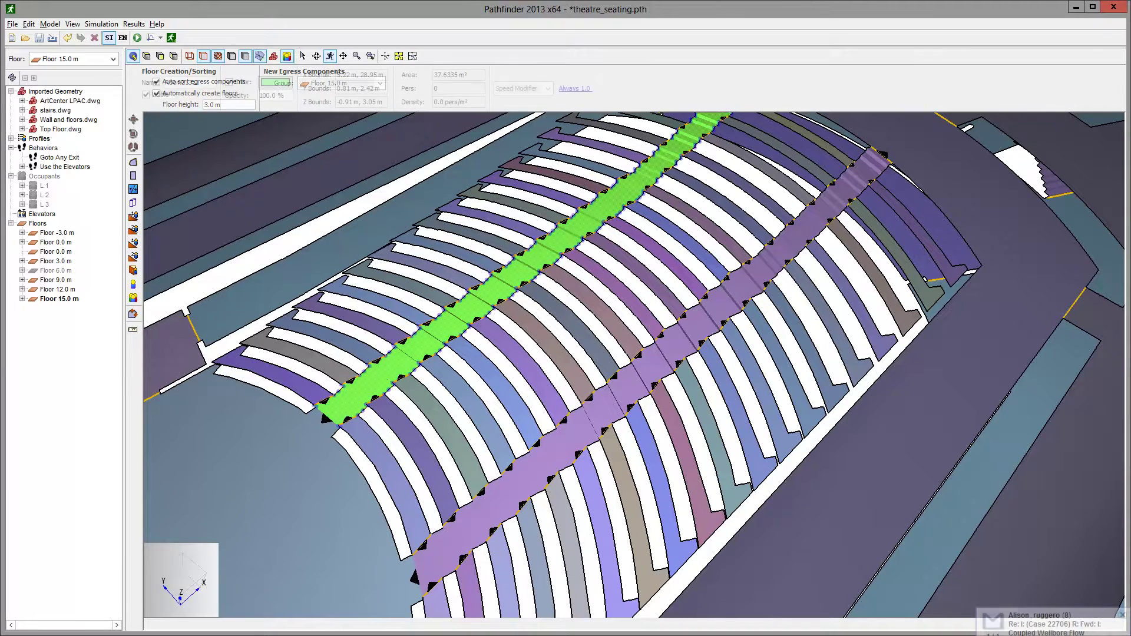
- Select the green aisle room and the seat-row rooms of the theatre model
click(489, 284)
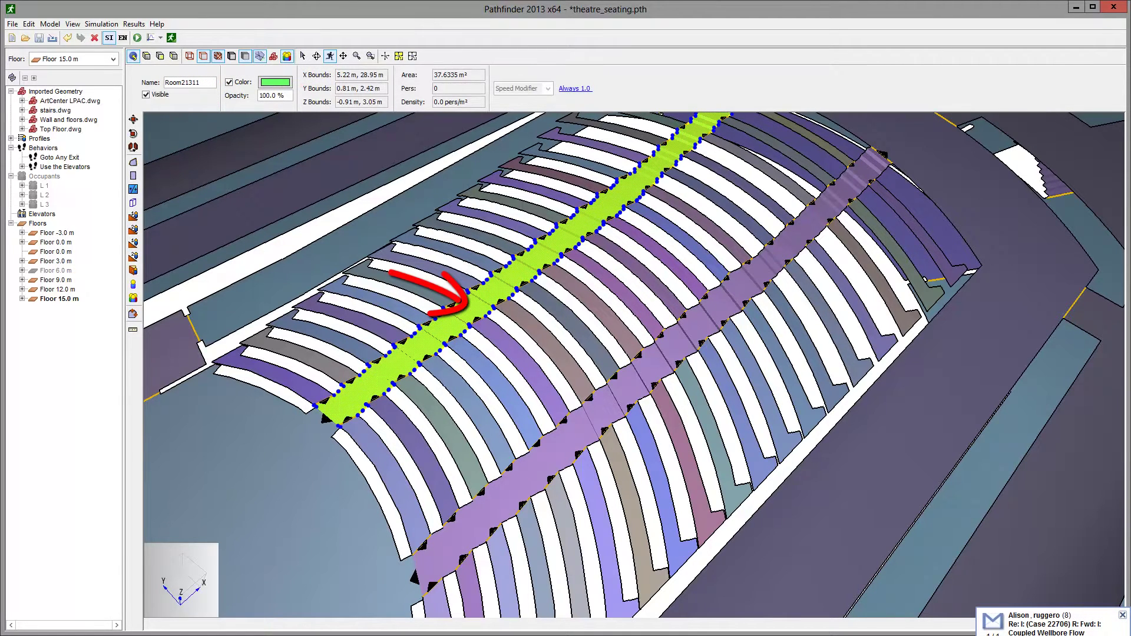
click(448, 377)
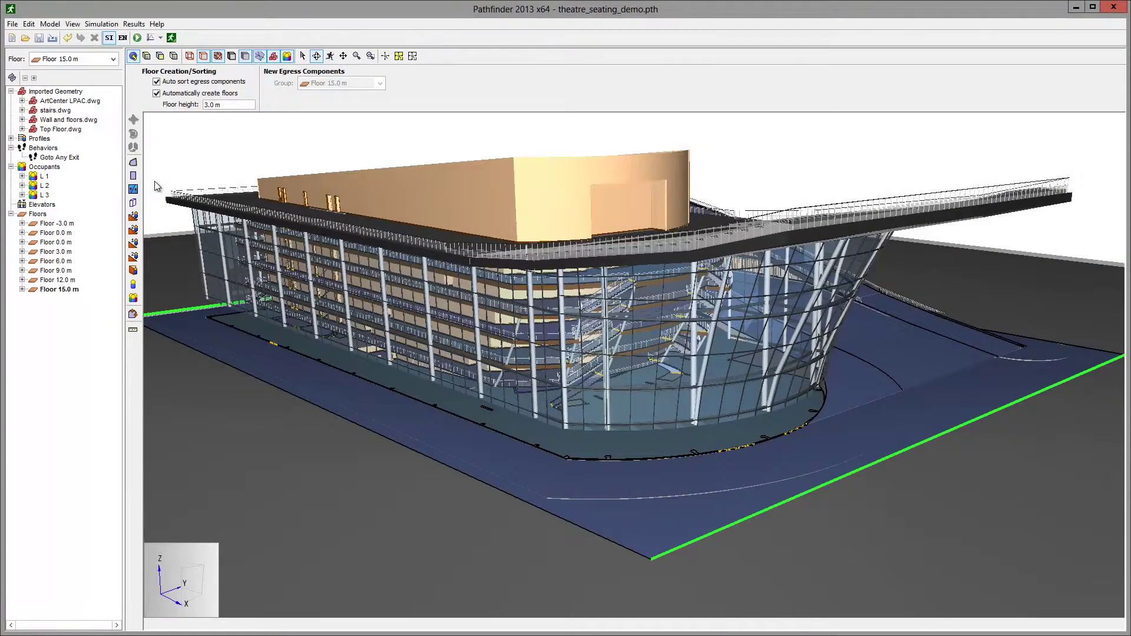
- Turn off Show Imported Geometry in the View menu
click(72, 24)
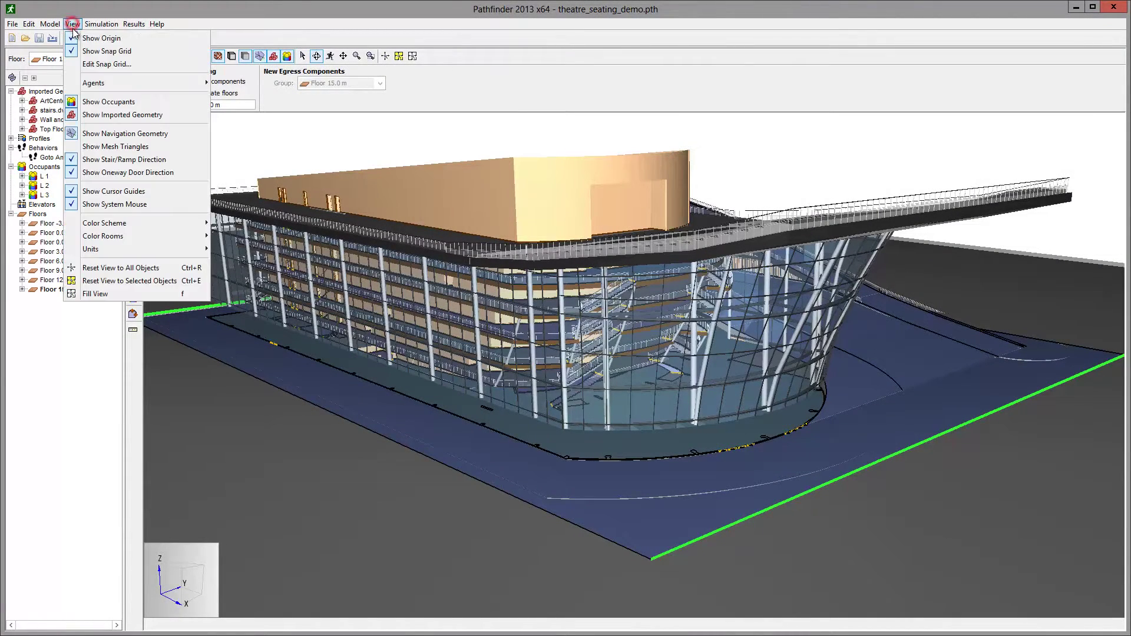
click(89, 115)
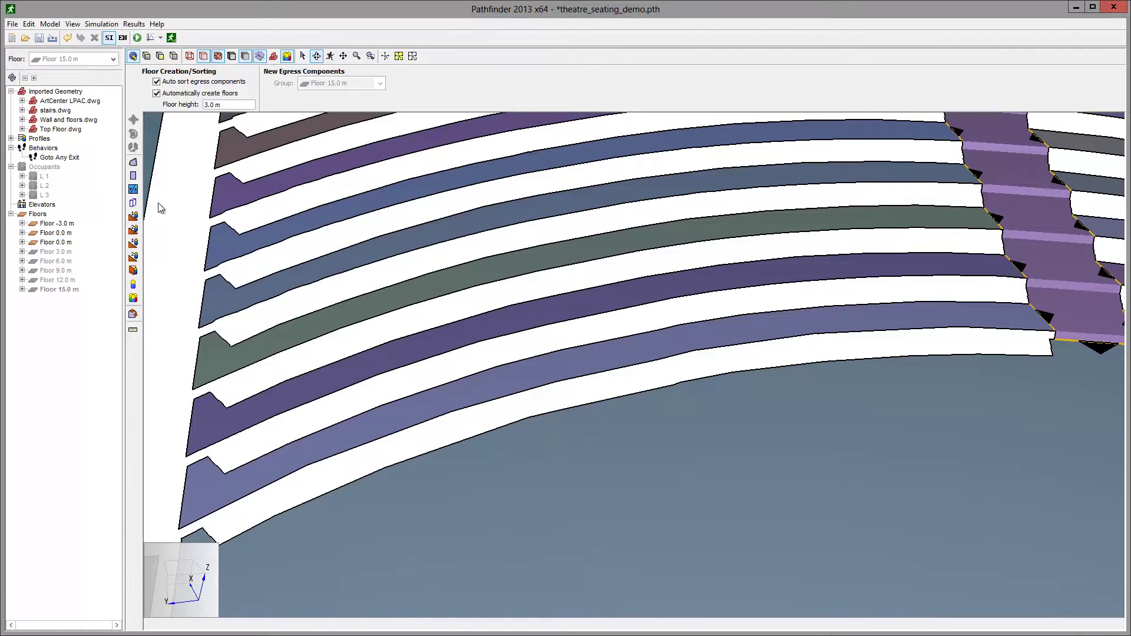
- Draw five 200 cm wide stairs (17.78 cm rise, 27.94 cm run) linking consecutive seating rows
click(133, 229)
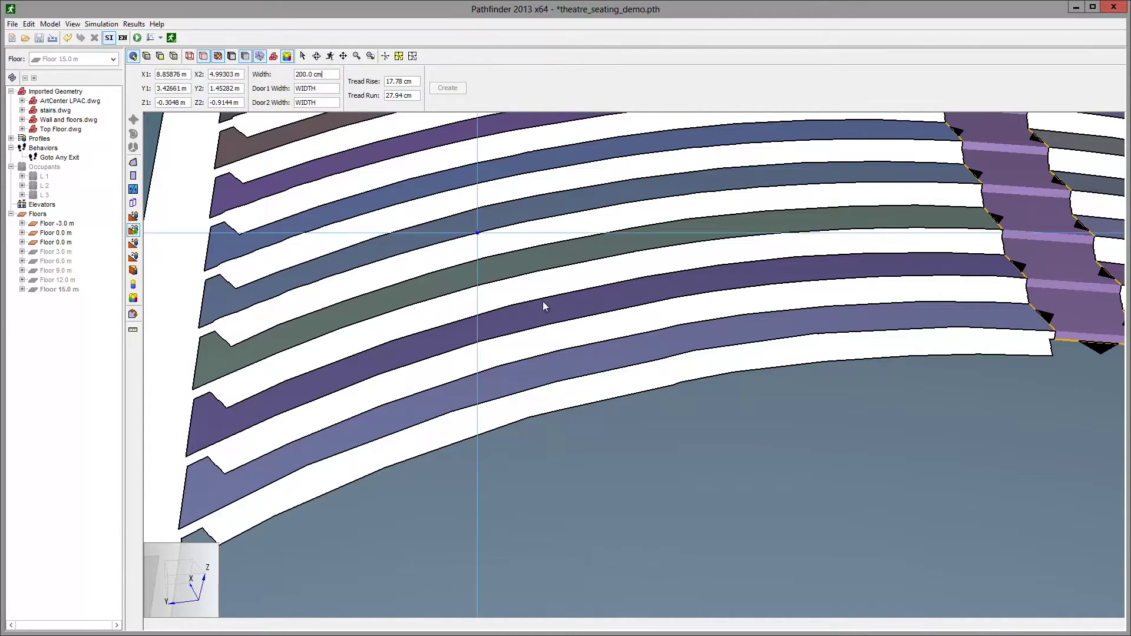
click(610, 313)
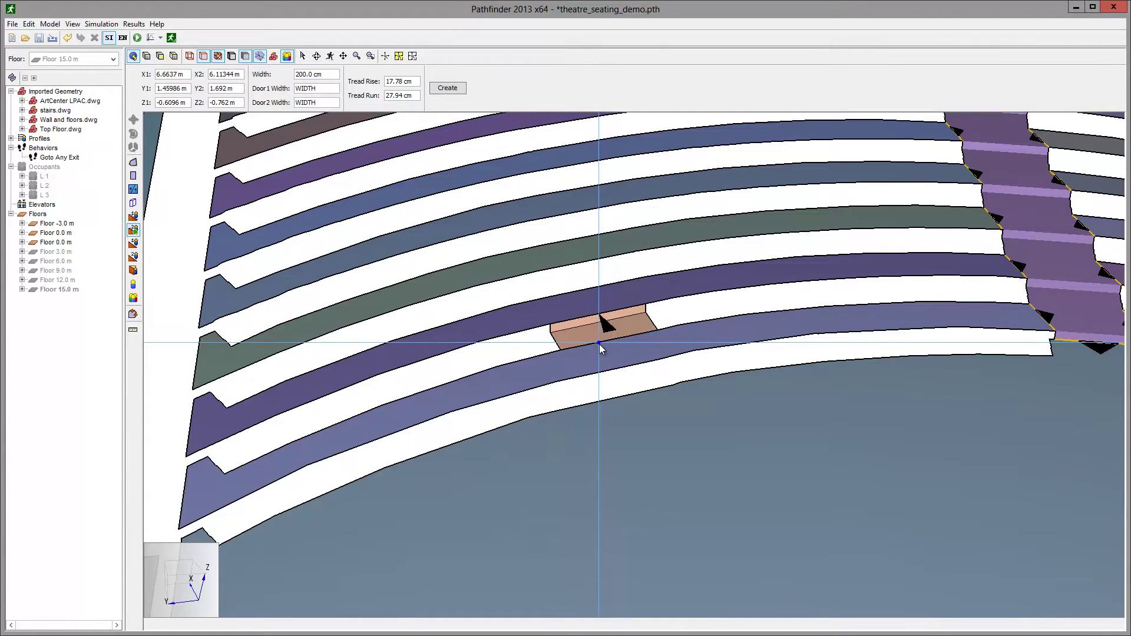
click(600, 344)
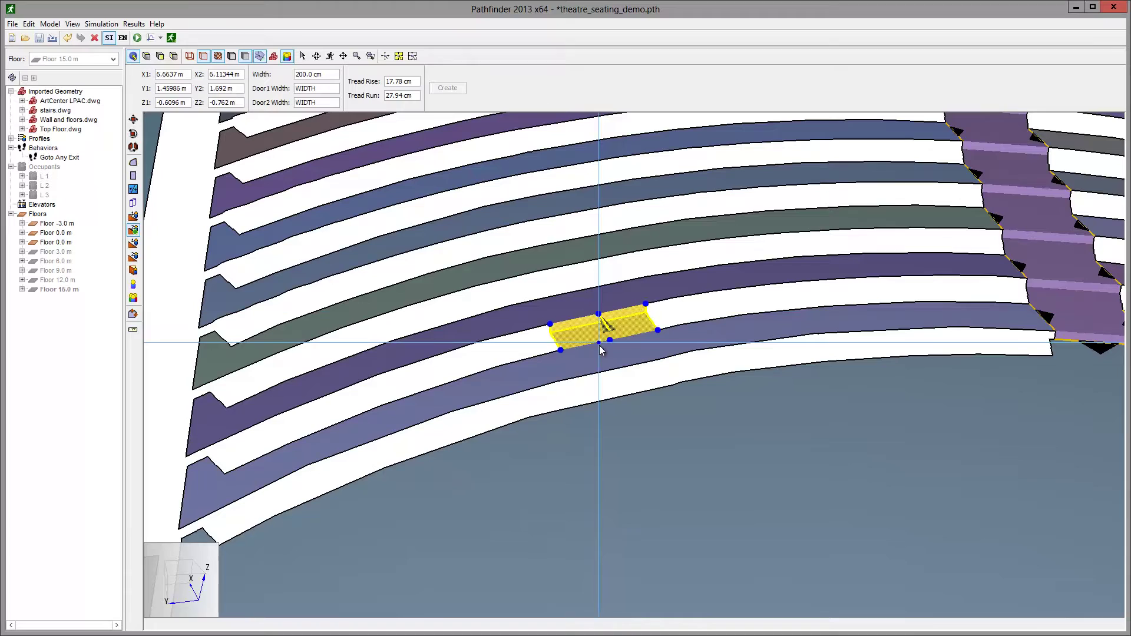
click(617, 370)
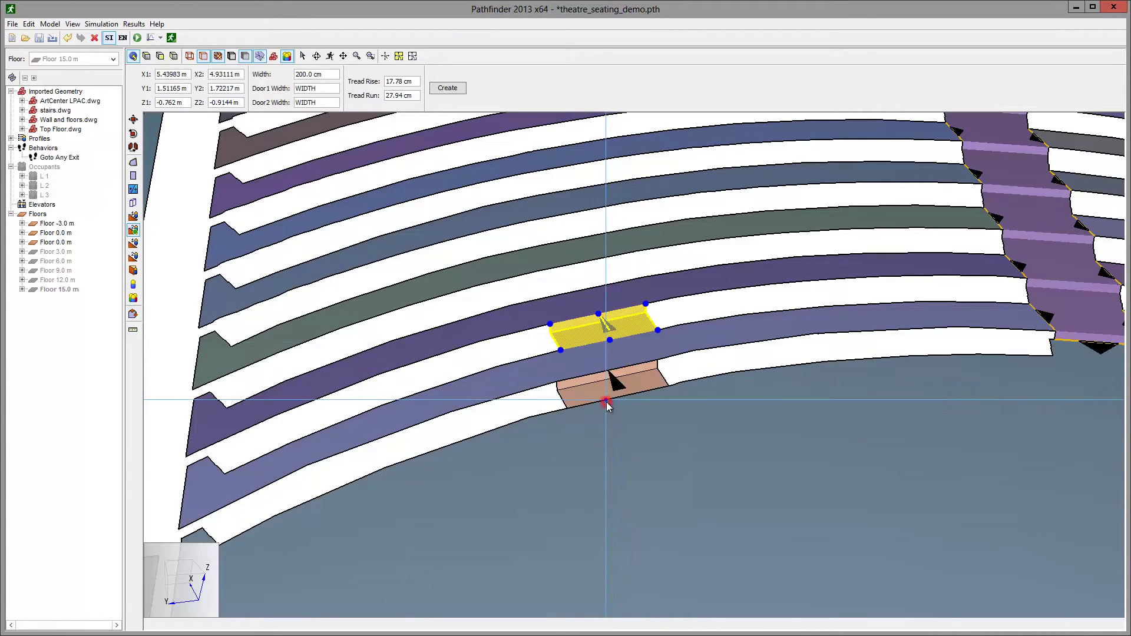
click(610, 397)
click(588, 262)
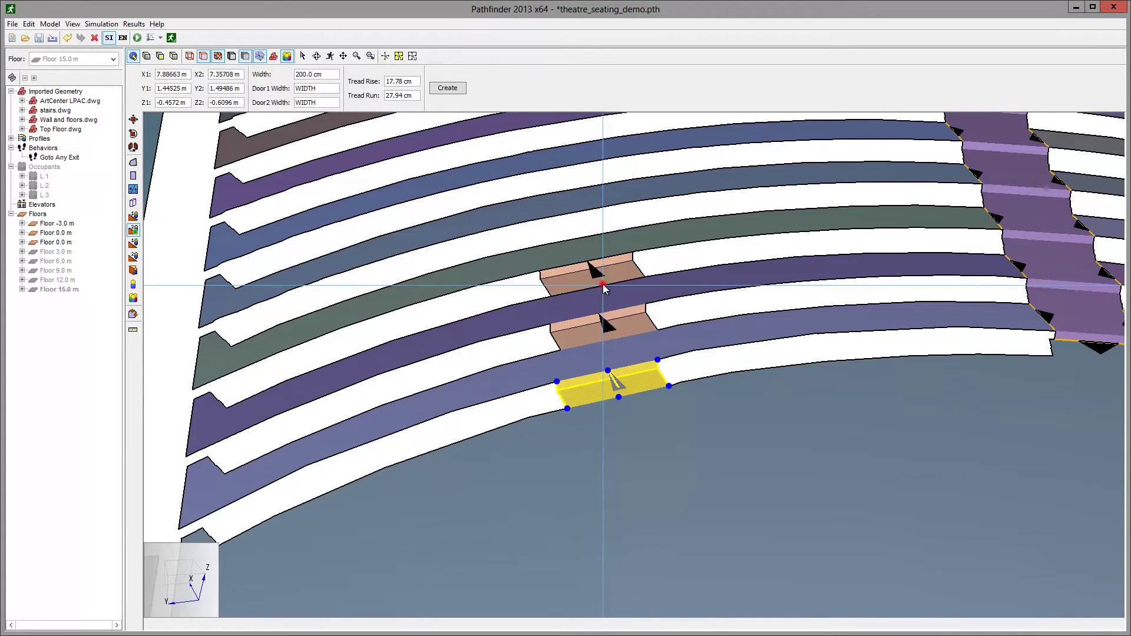
click(599, 287)
click(578, 212)
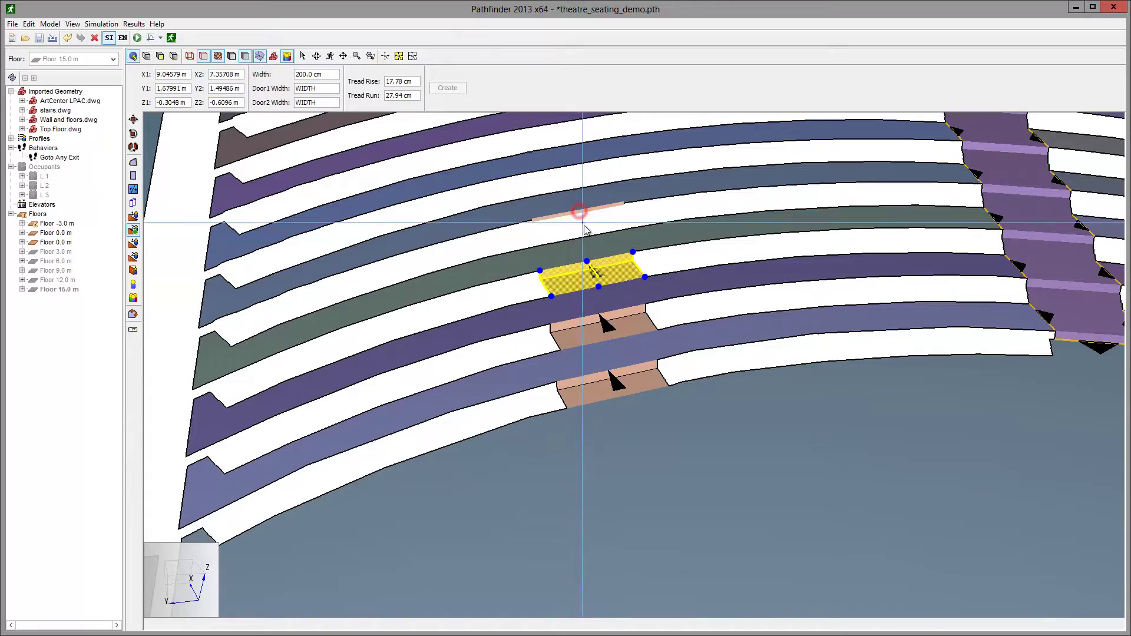
click(585, 235)
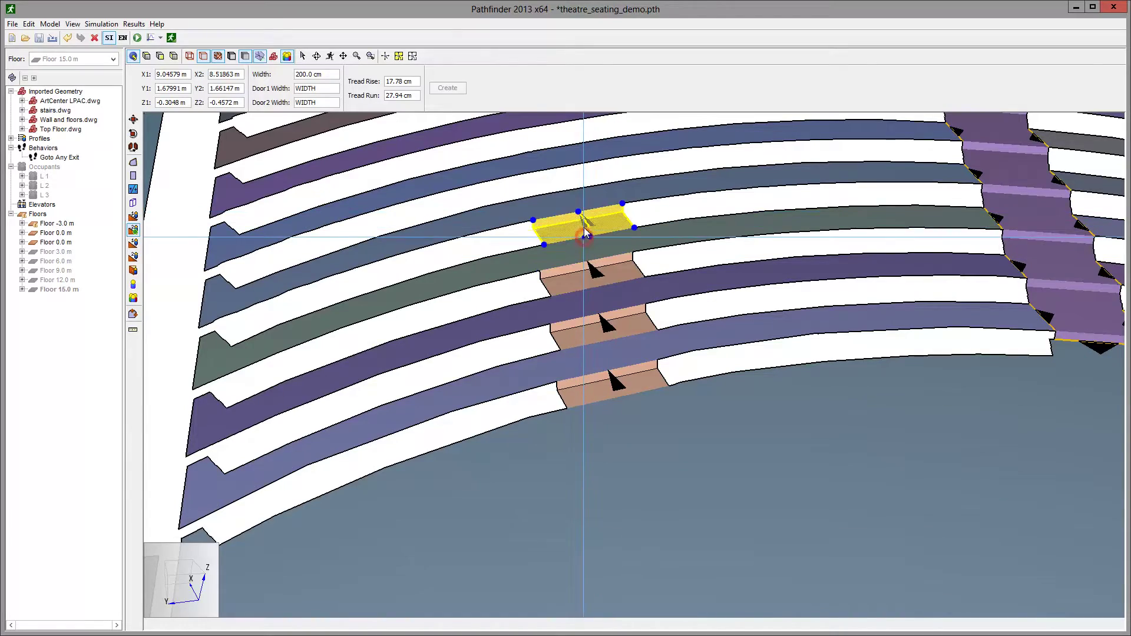
click(571, 167)
click(569, 193)
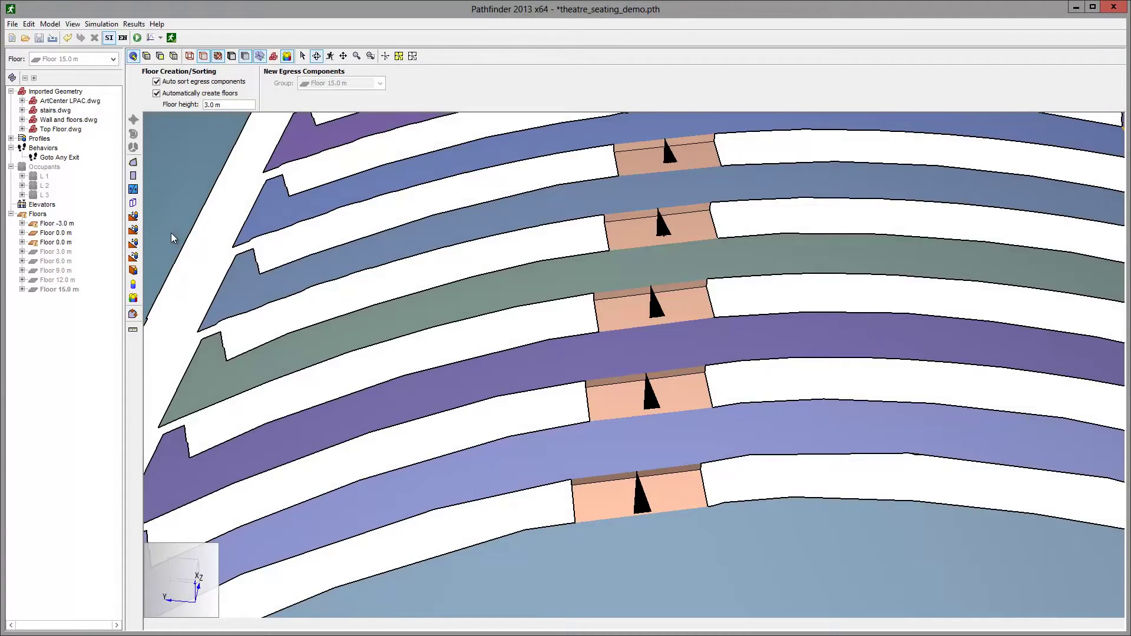
- Draw three corner-point landing rooms filling the gaps between consecutive aisle stairs
click(134, 189)
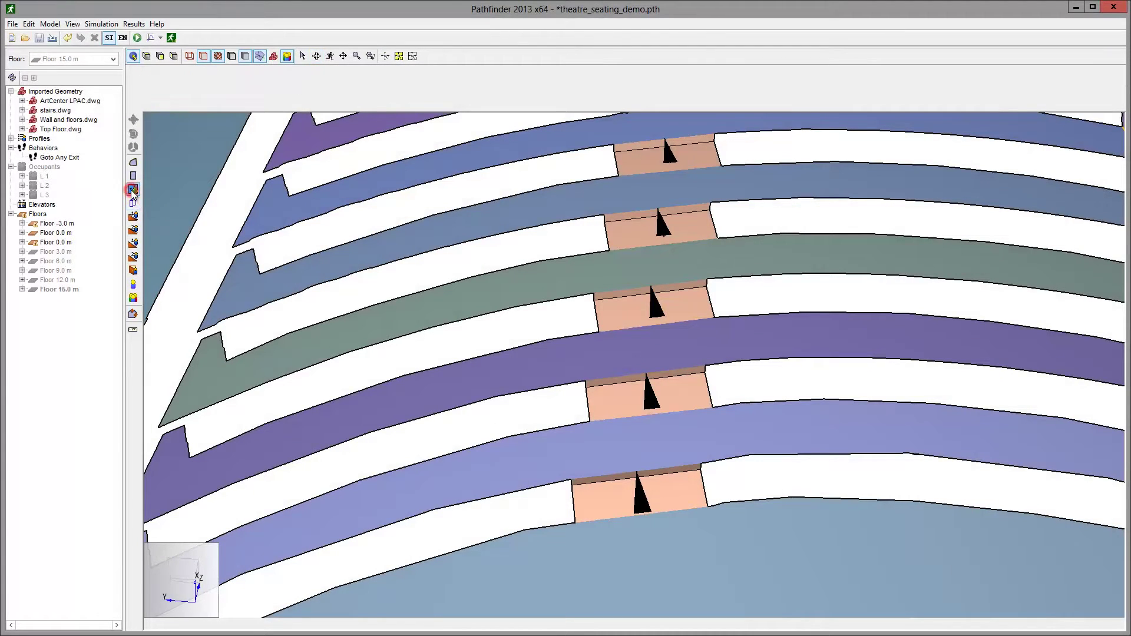
click(572, 479)
click(588, 421)
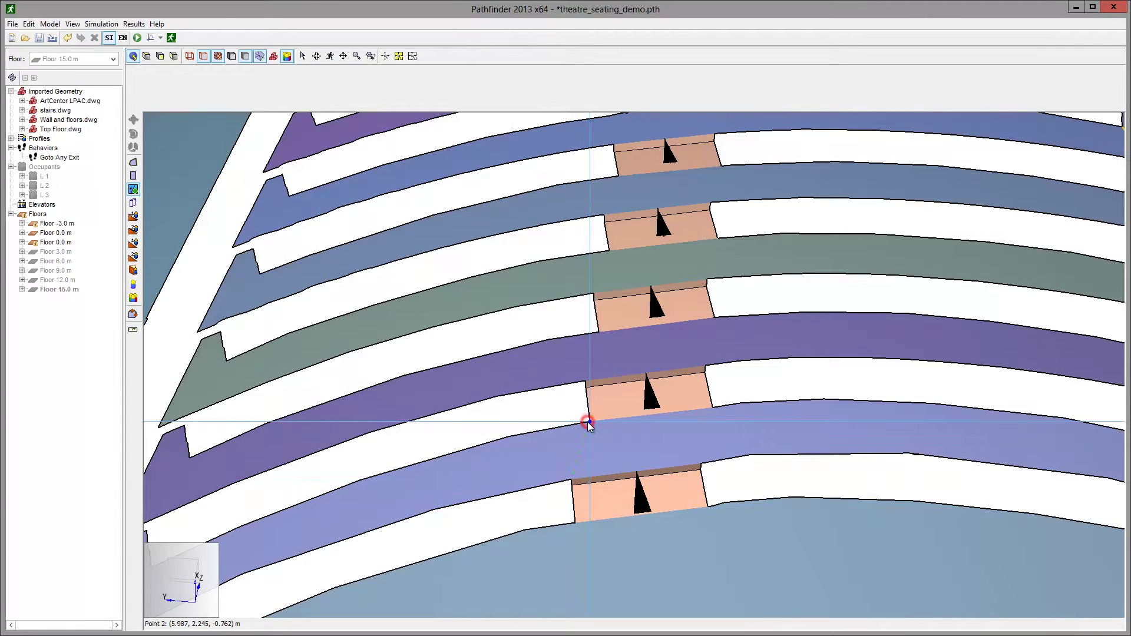
click(701, 464)
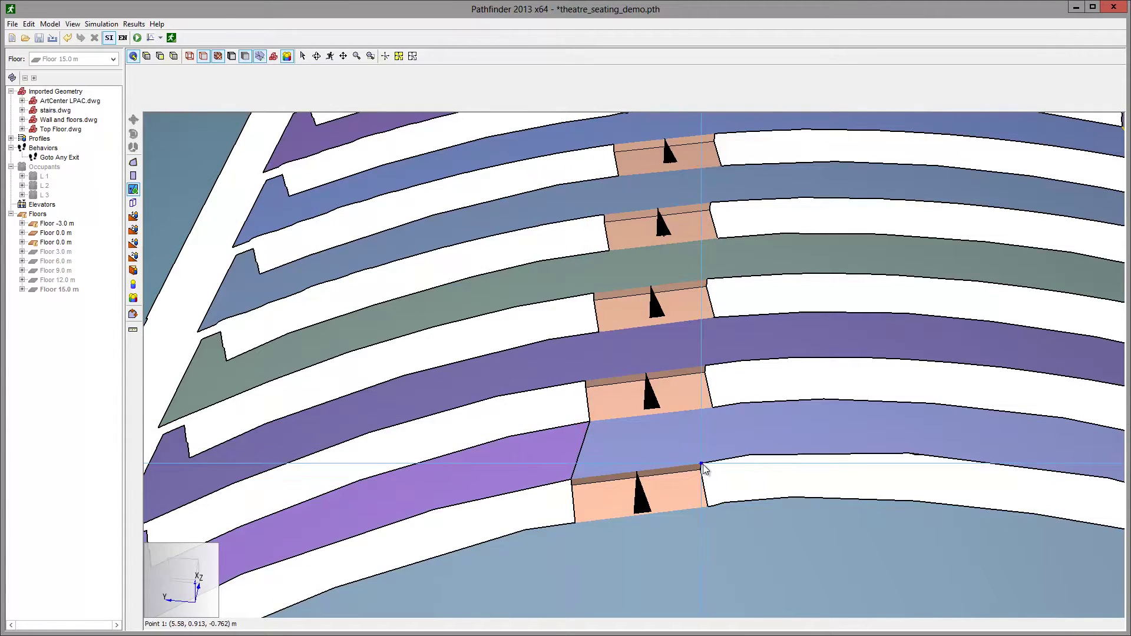
click(711, 409)
click(586, 378)
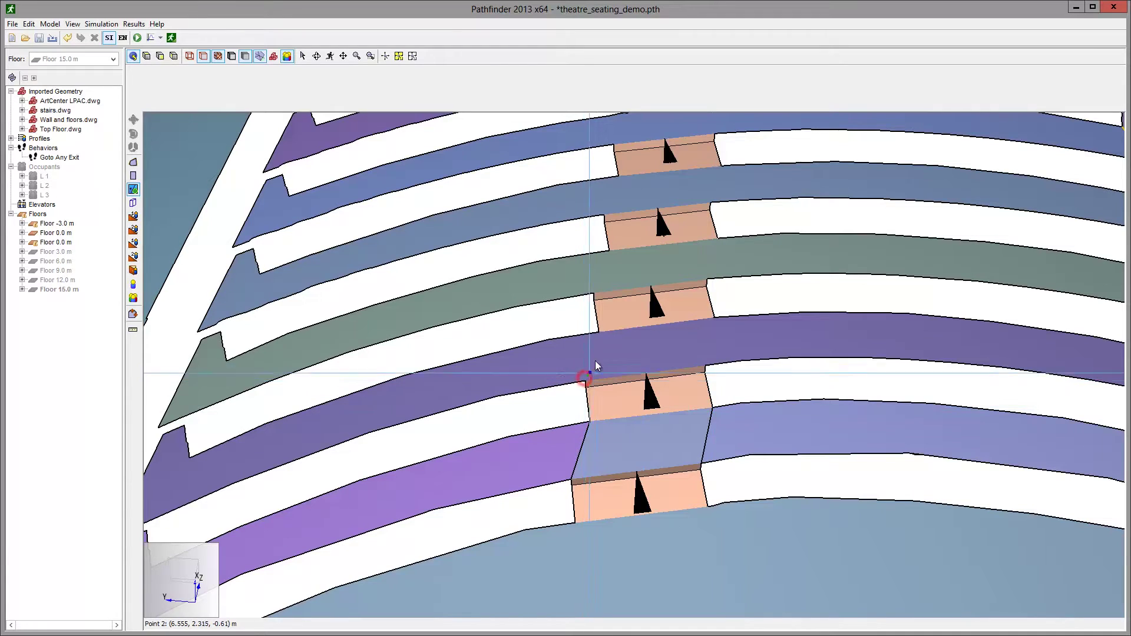
click(596, 332)
click(705, 366)
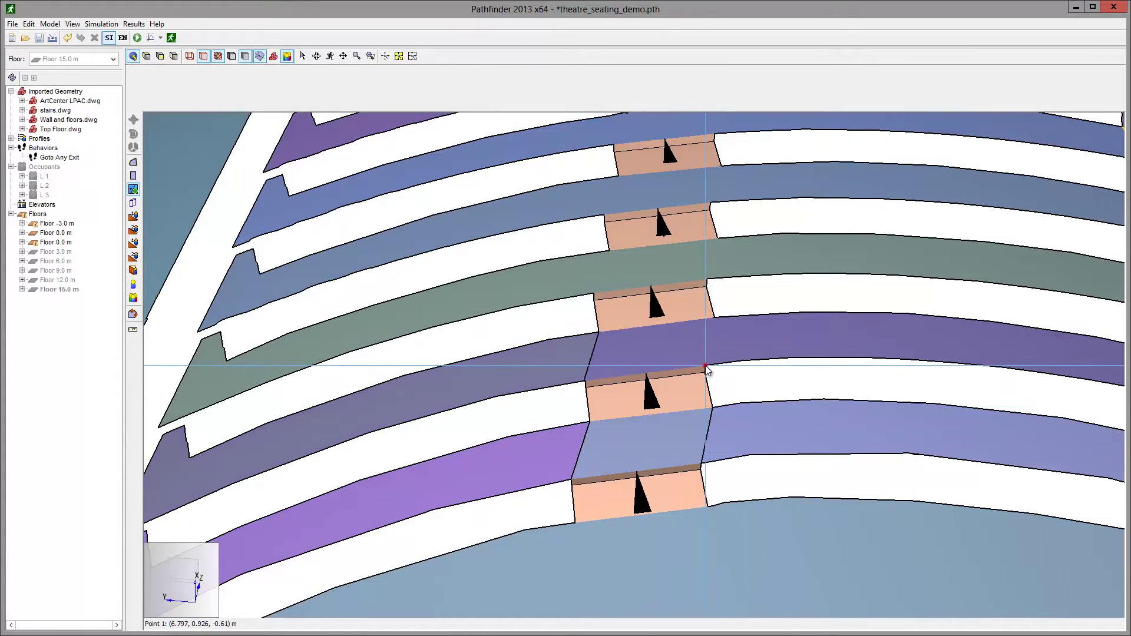
click(715, 318)
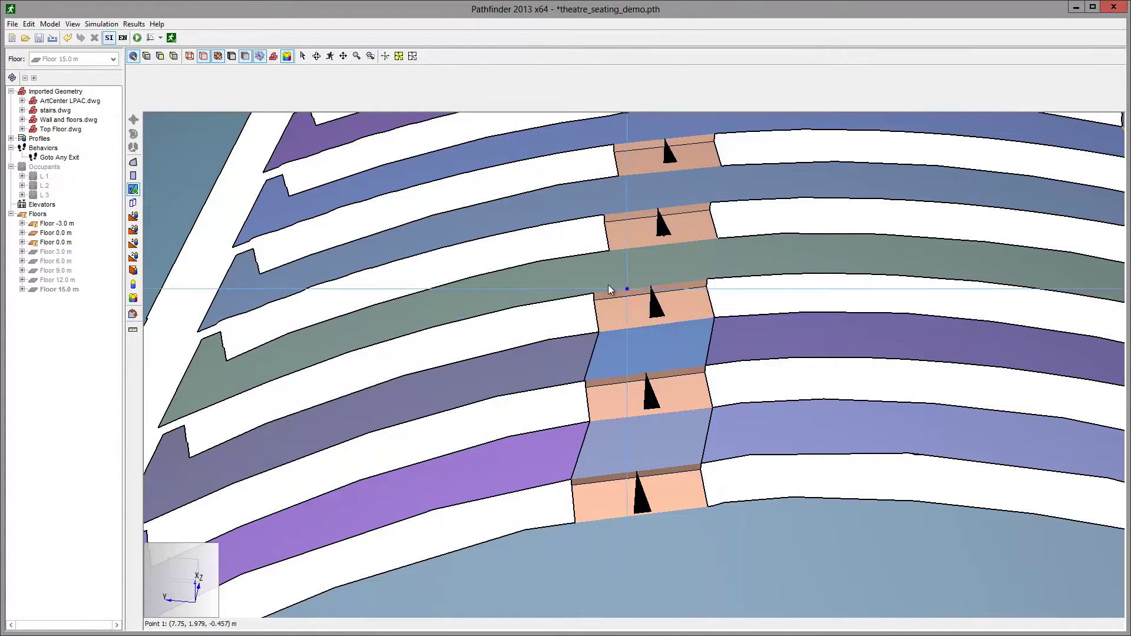
click(594, 291)
click(610, 252)
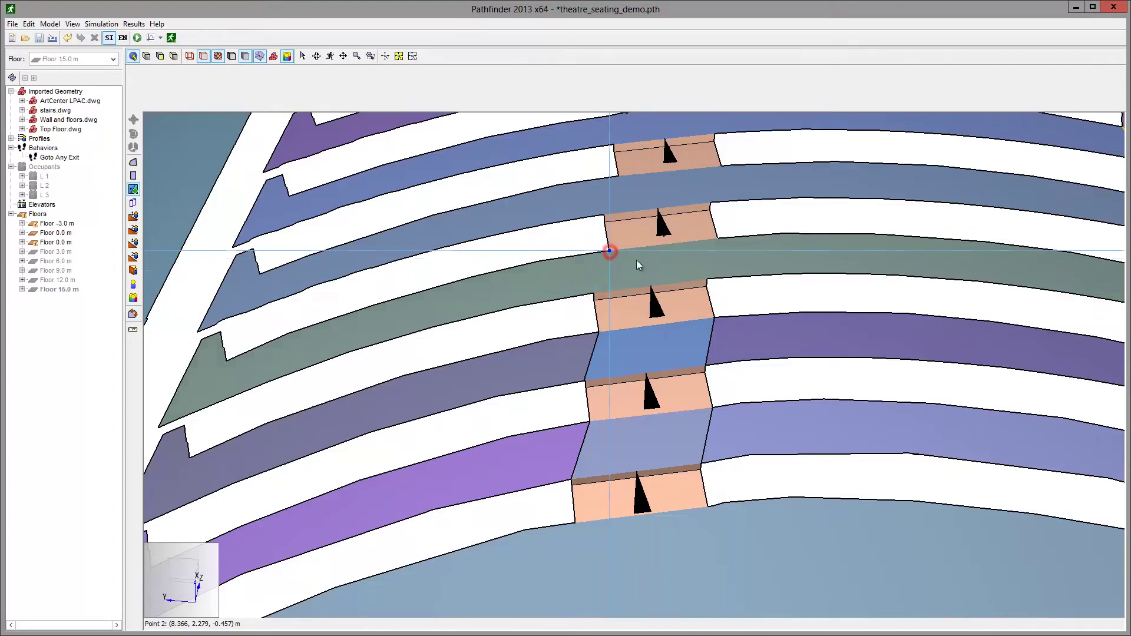
click(707, 281)
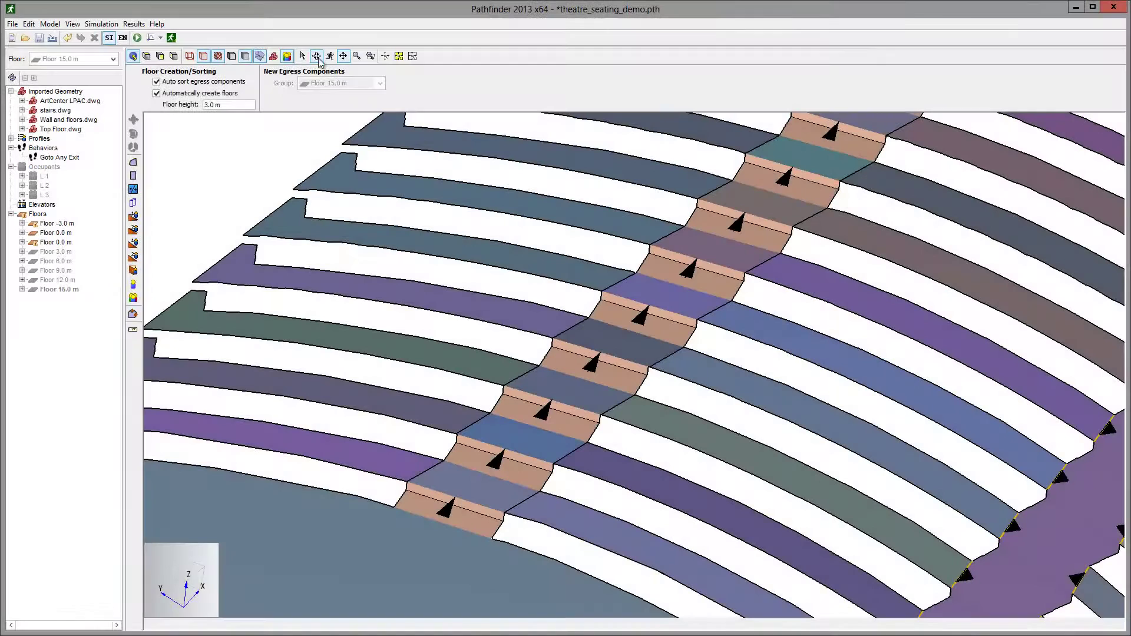
- Select every stair and landing up the aisle, Merge them, and accept converting stairs to rooms
click(303, 56)
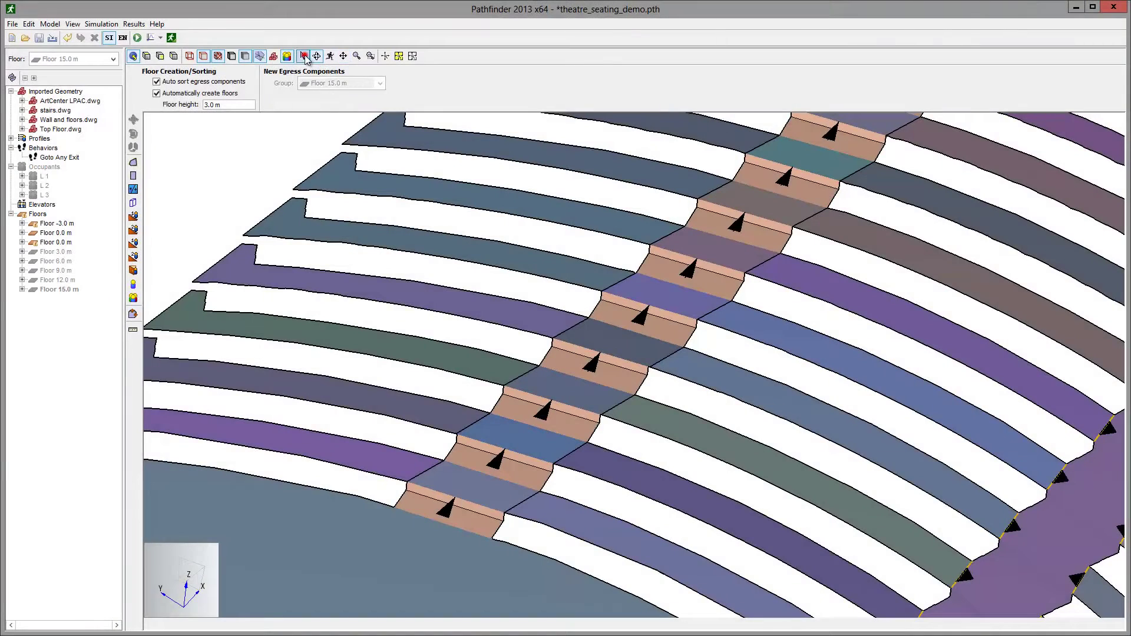
click(470, 515)
ctrl+click(519, 469)
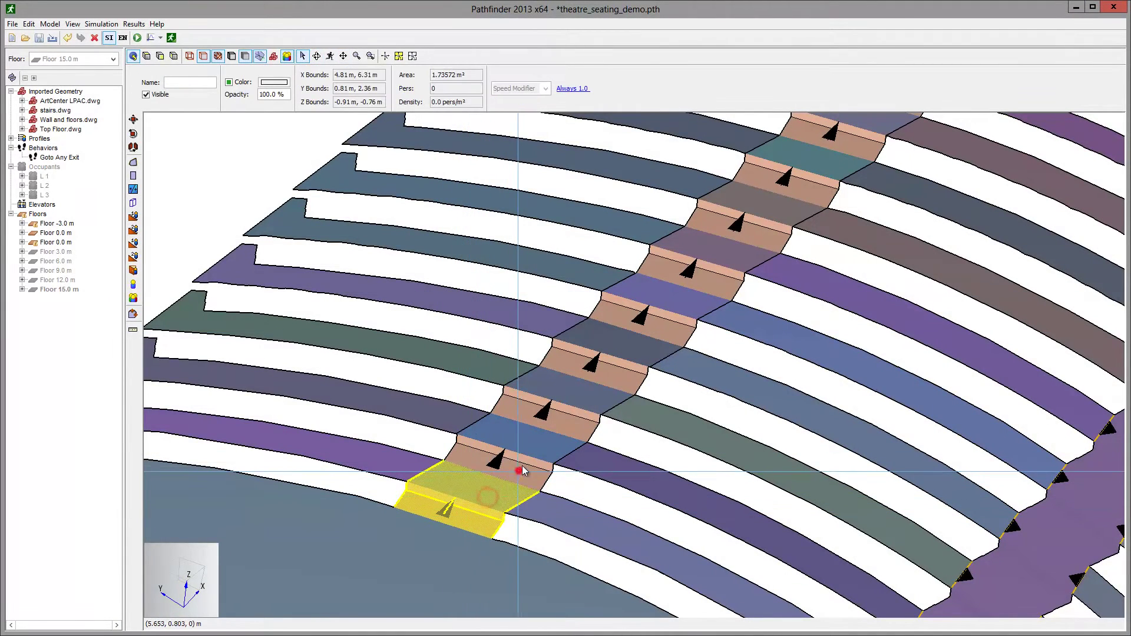
ctrl+click(537, 439)
ctrl+click(556, 425)
ctrl+click(581, 391)
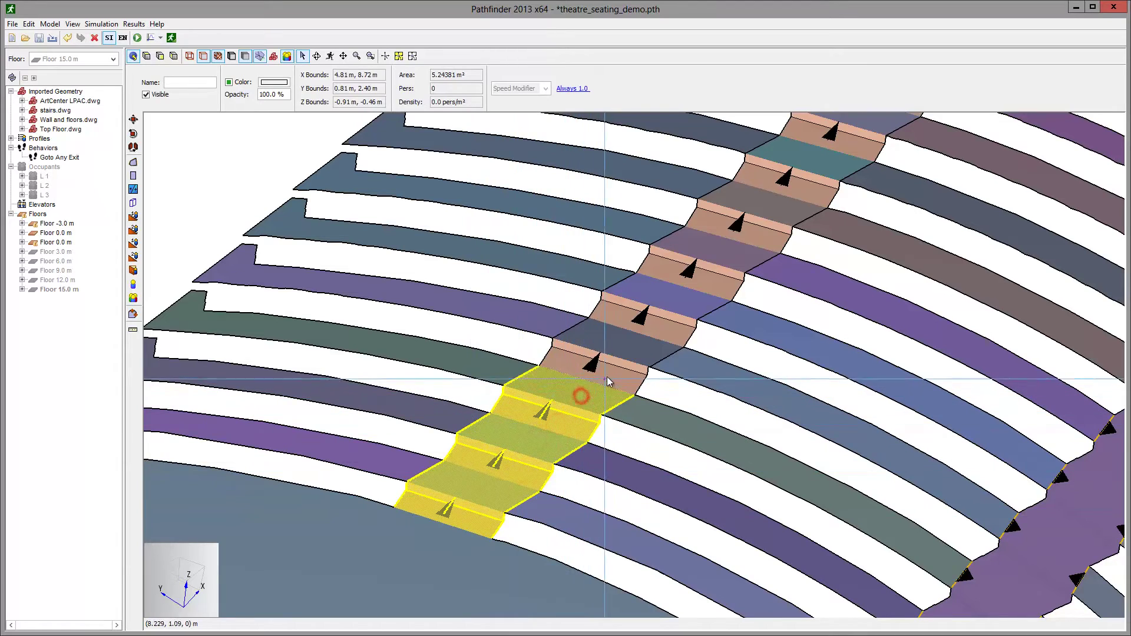
ctrl+click(607, 374)
ctrl+click(625, 352)
ctrl+click(657, 331)
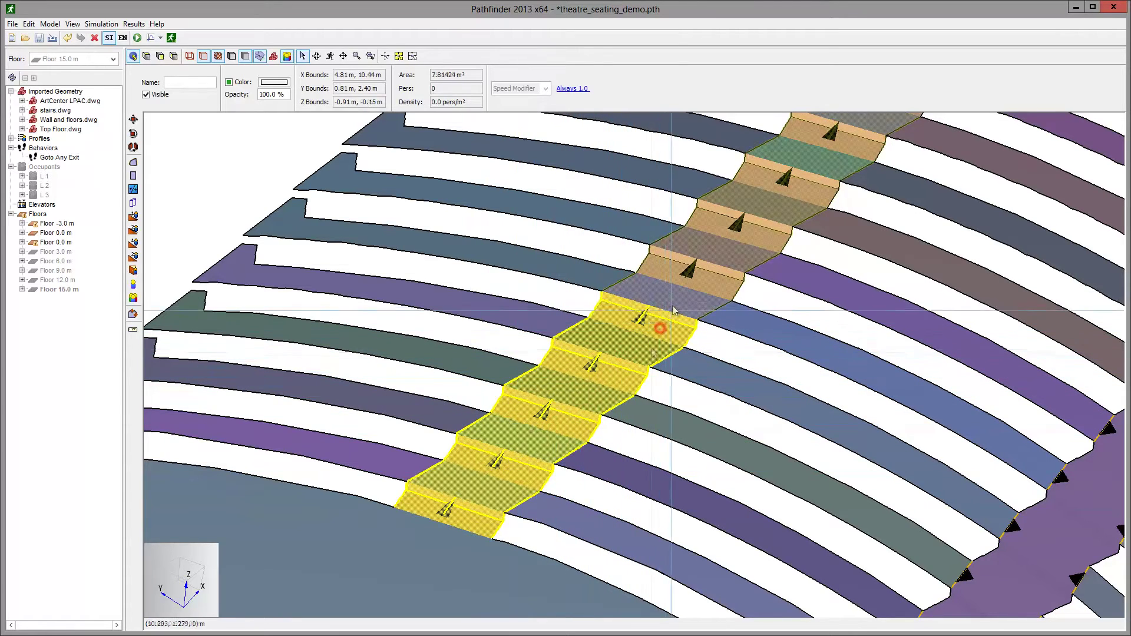
right_click(652, 354)
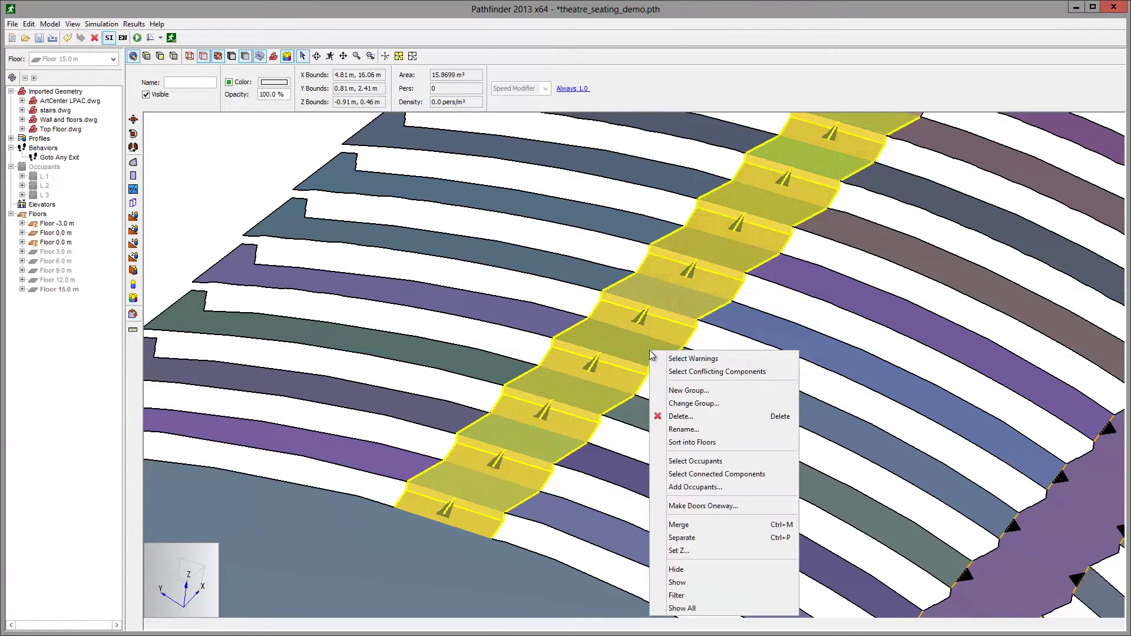
click(687, 524)
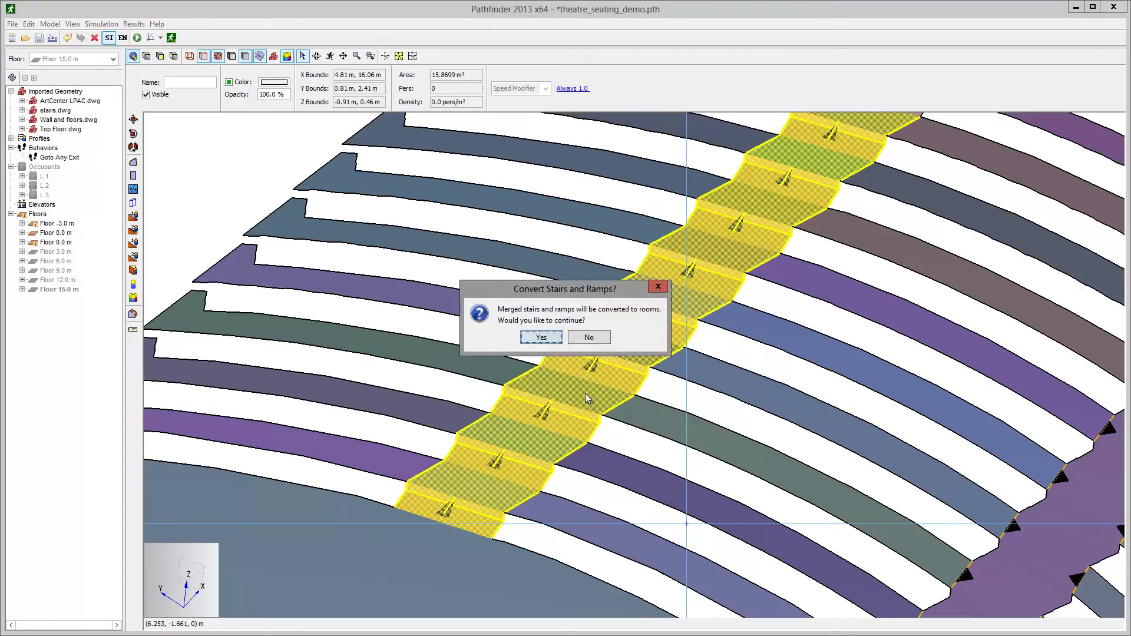
click(541, 337)
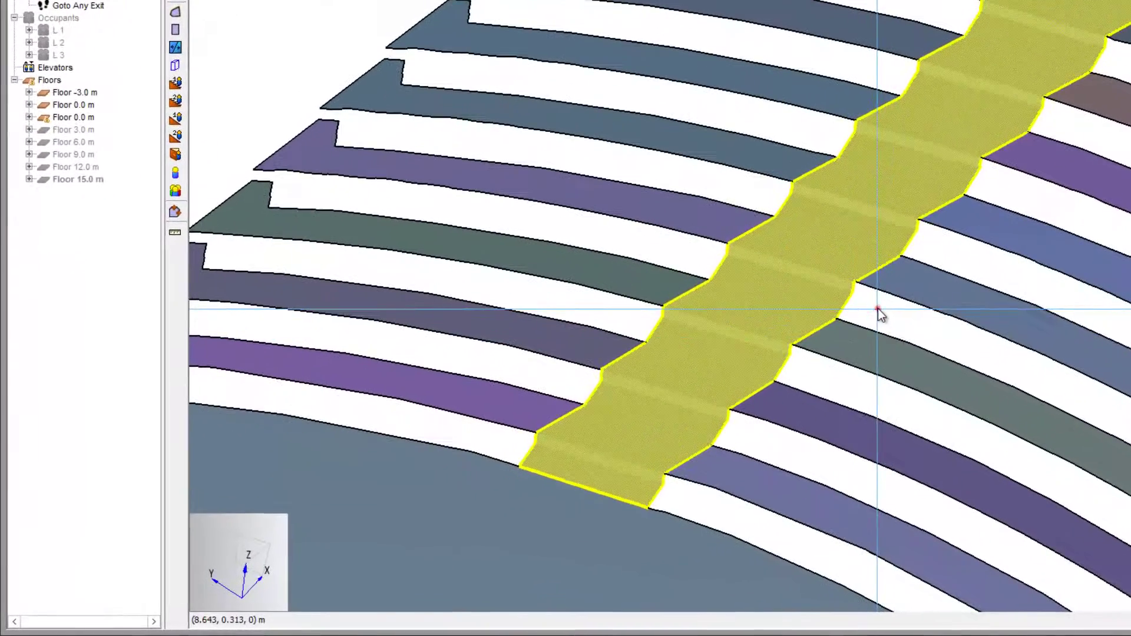
- Check the seating rows on either side of the aisle, then clear the selection
click(776, 344)
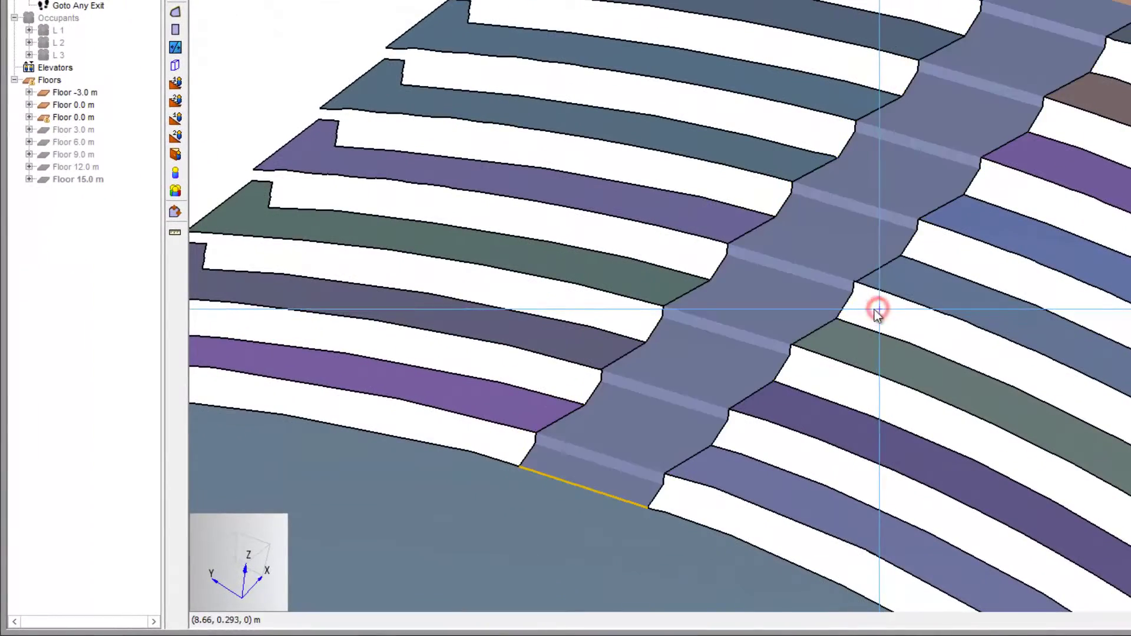
click(664, 293)
click(837, 348)
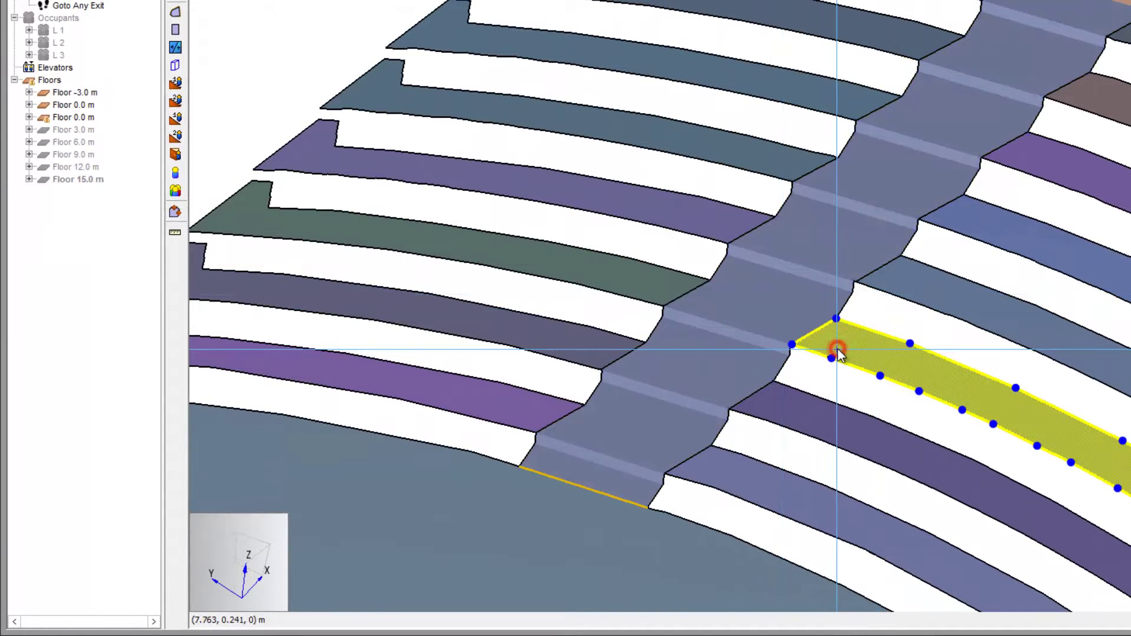
click(694, 253)
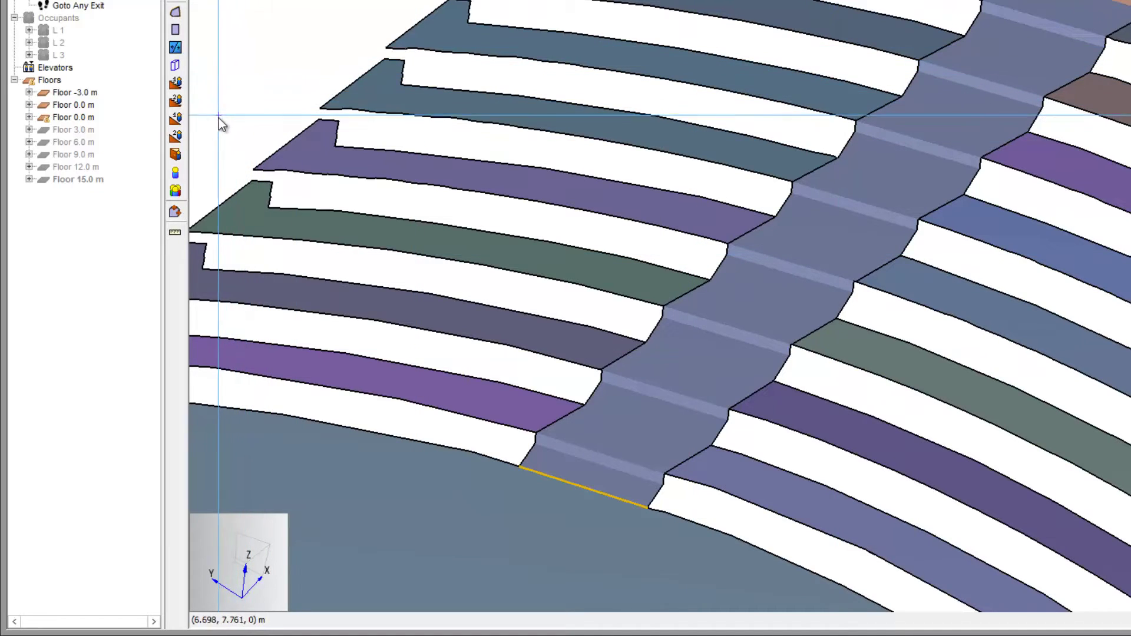
- Place two doors where the lower seating rows meet the aisle
click(176, 155)
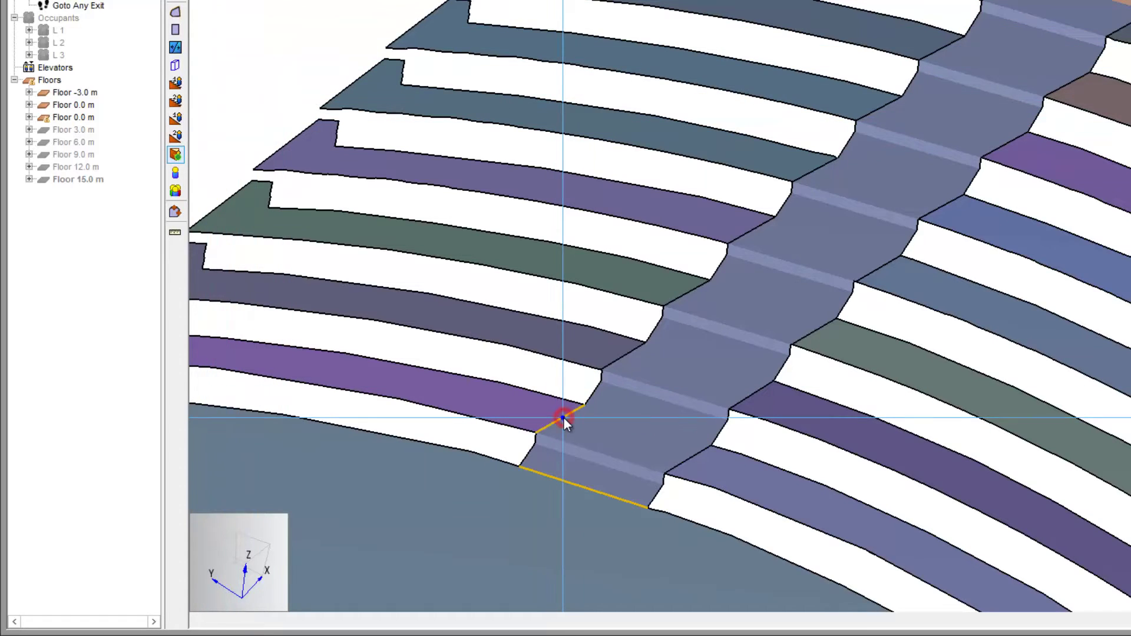
click(691, 461)
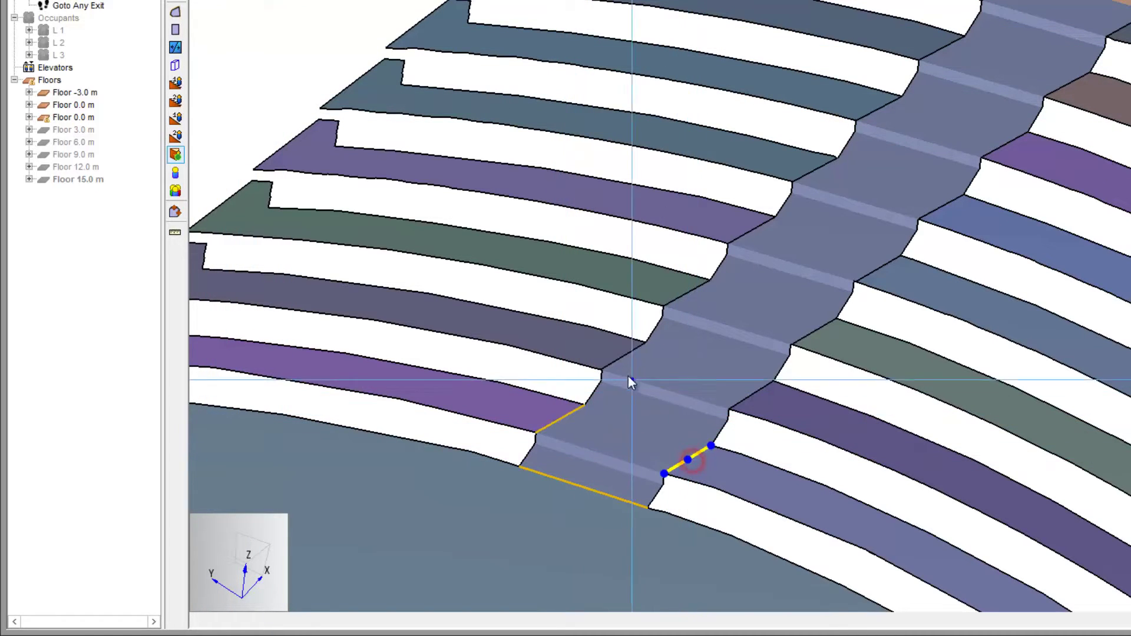
click(751, 395)
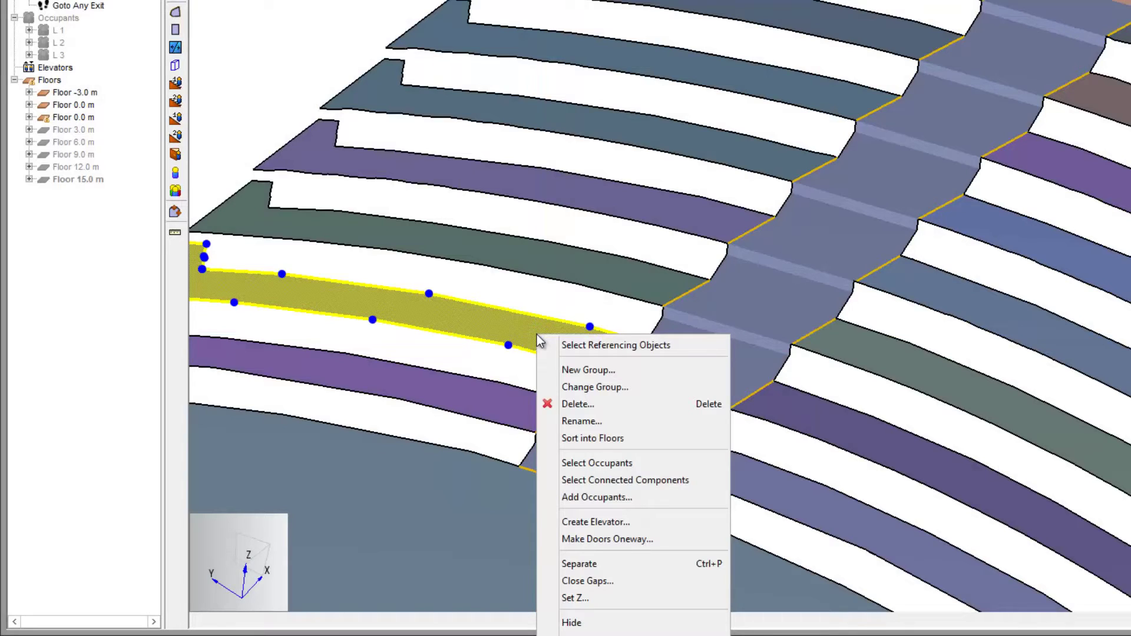
- Make all seating rows' doors one-way Exit only, overwriting existing one-way directions
click(603, 539)
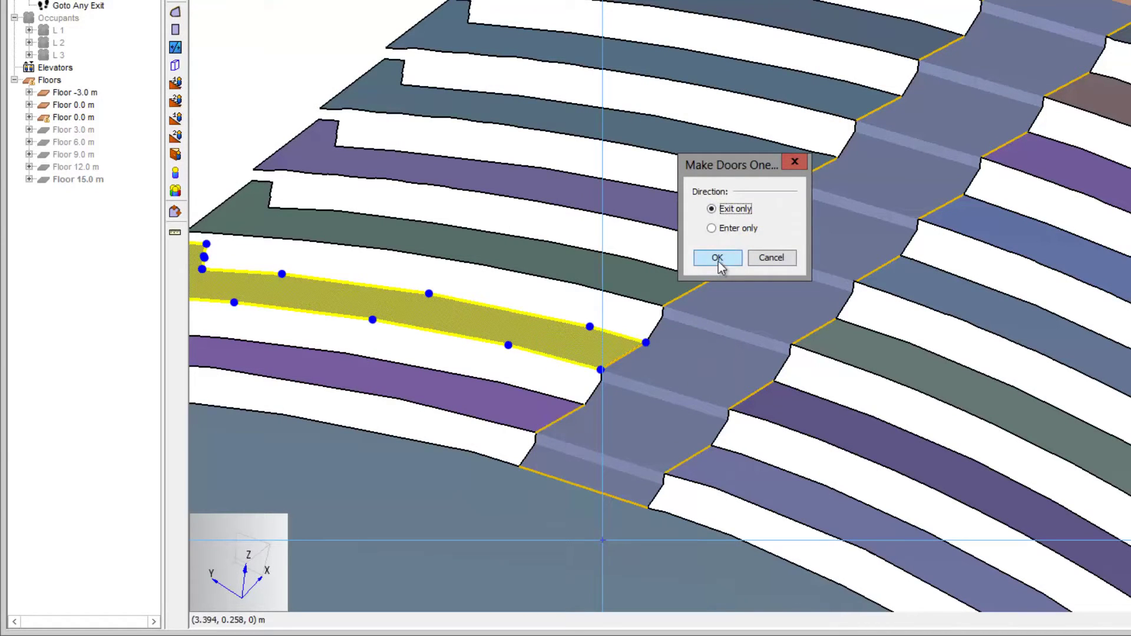
click(718, 259)
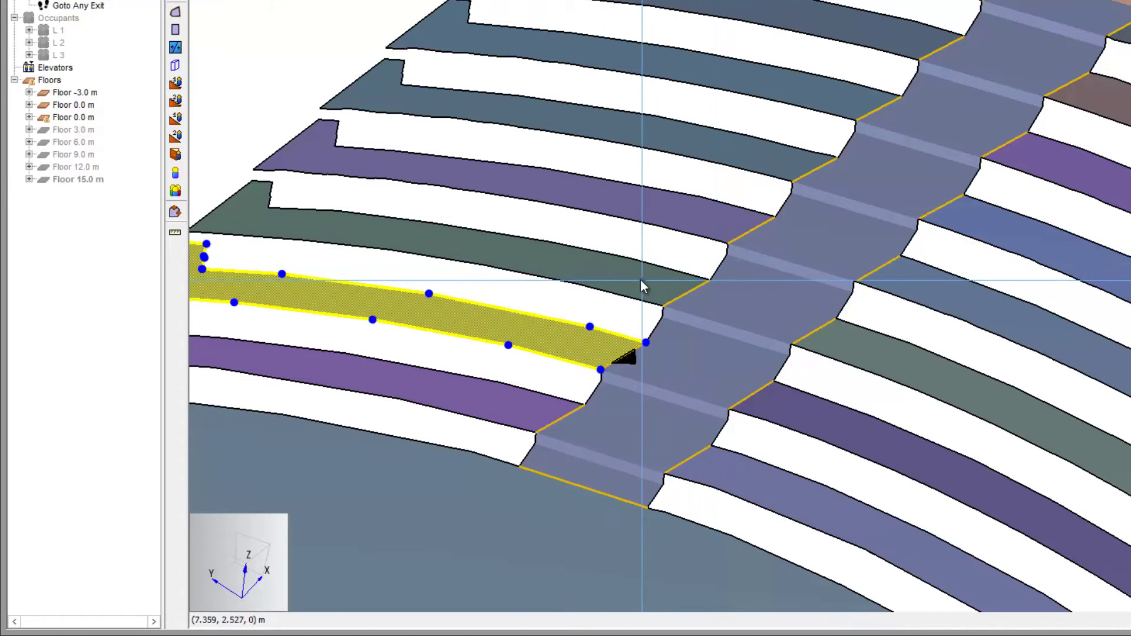
click(526, 415)
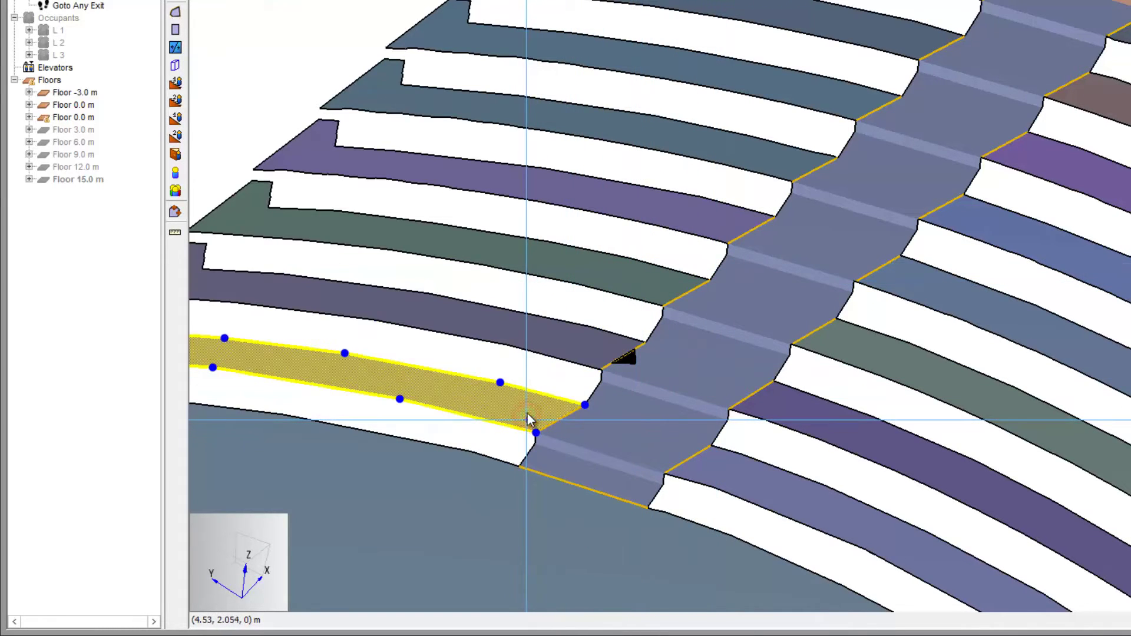
ctrl+click(620, 277)
ctrl+click(683, 218)
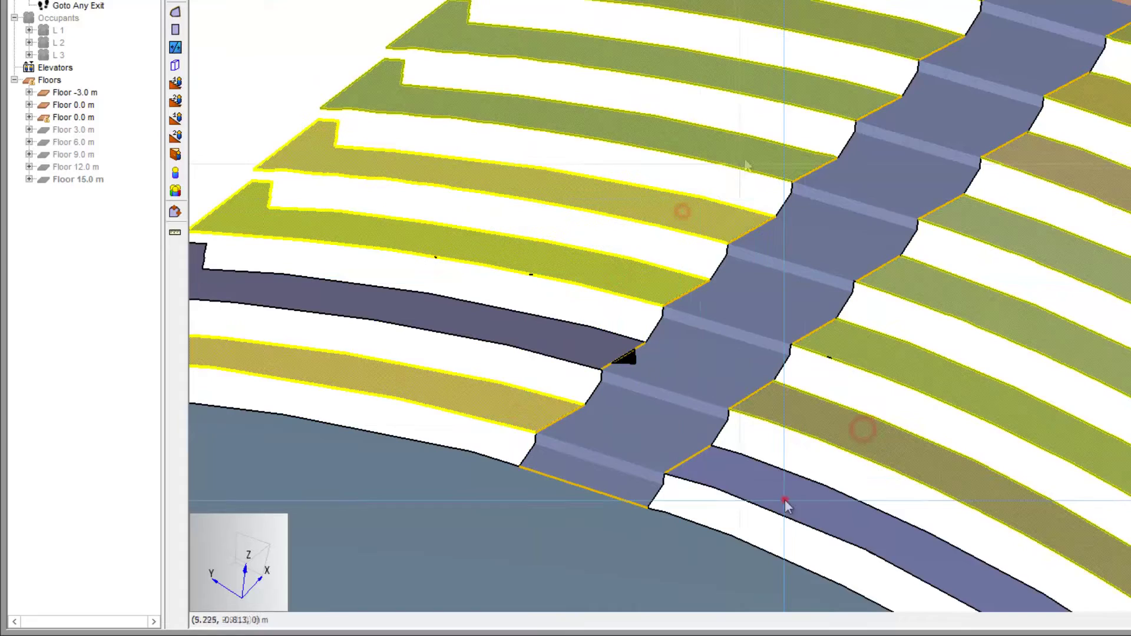
ctrl+click(788, 501)
right_click(788, 508)
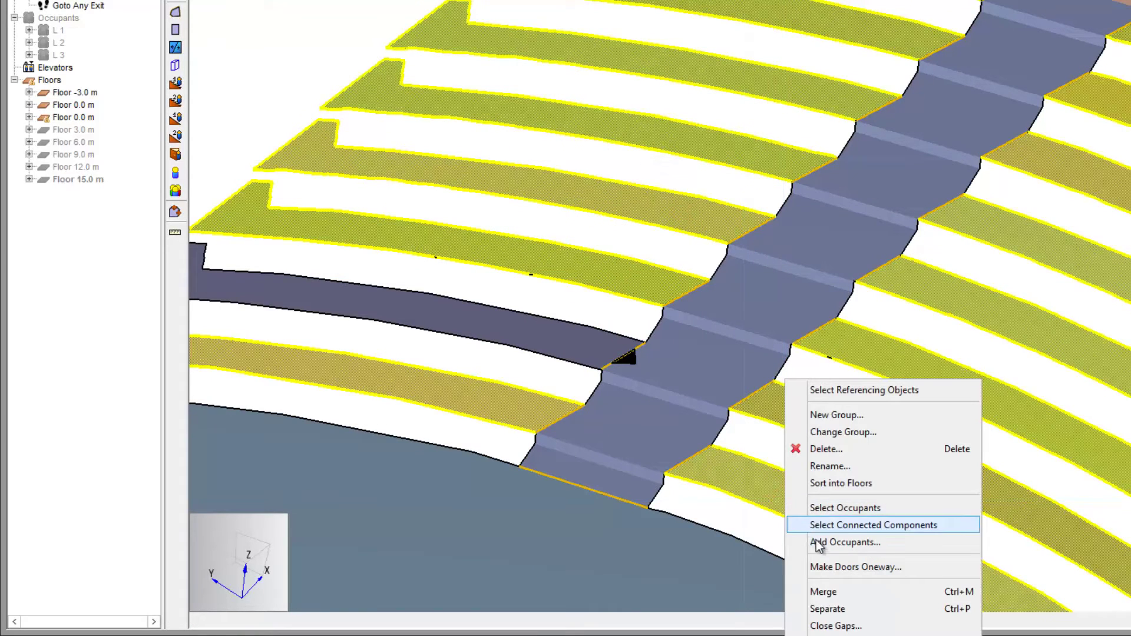
click(828, 567)
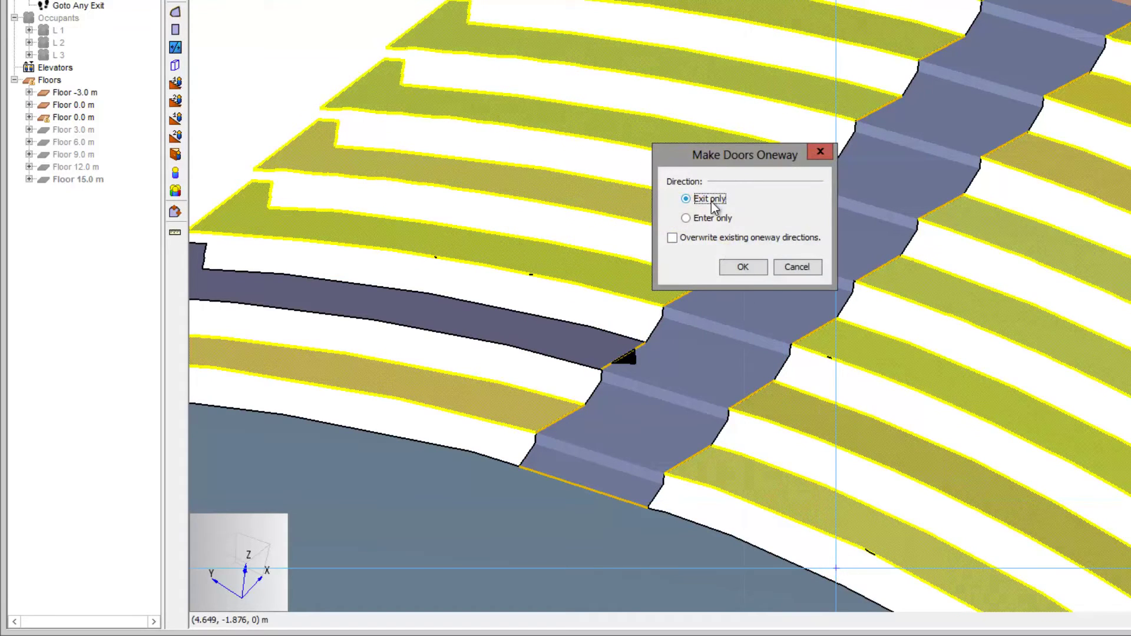
click(673, 240)
click(743, 267)
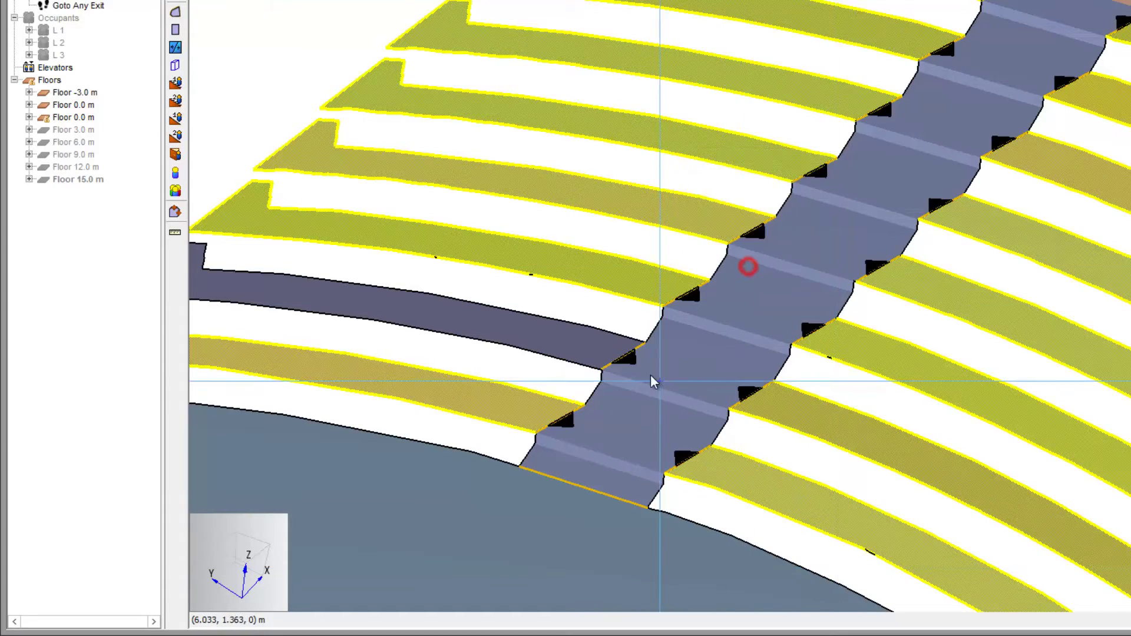
click(659, 250)
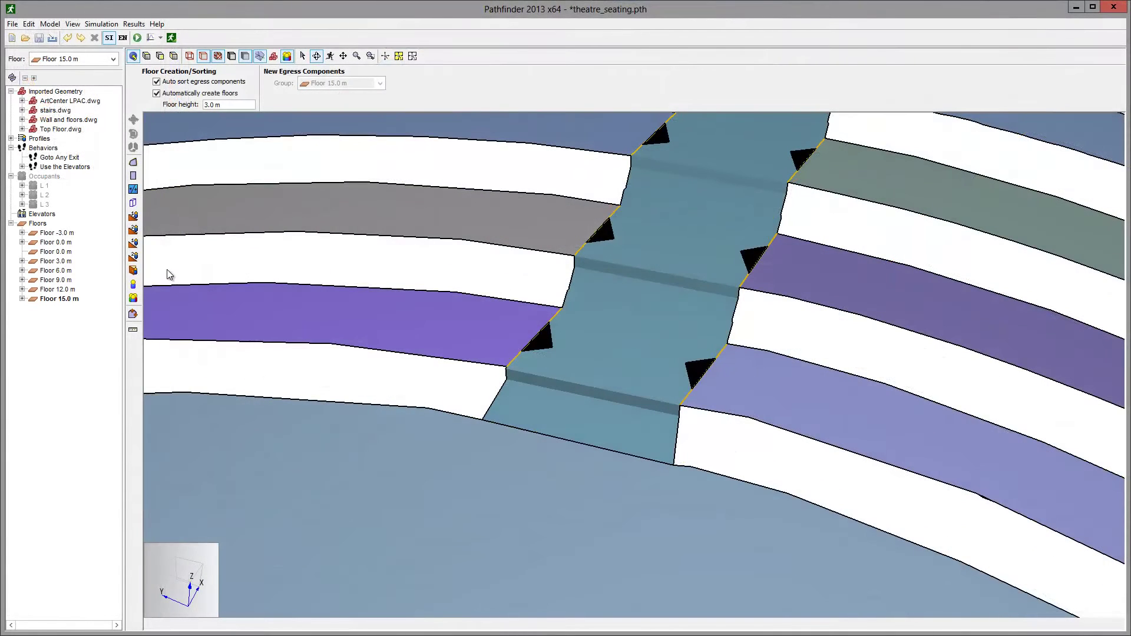
- Add a 161.8 cm door at the foot of the aisle, one-way in -X
click(133, 270)
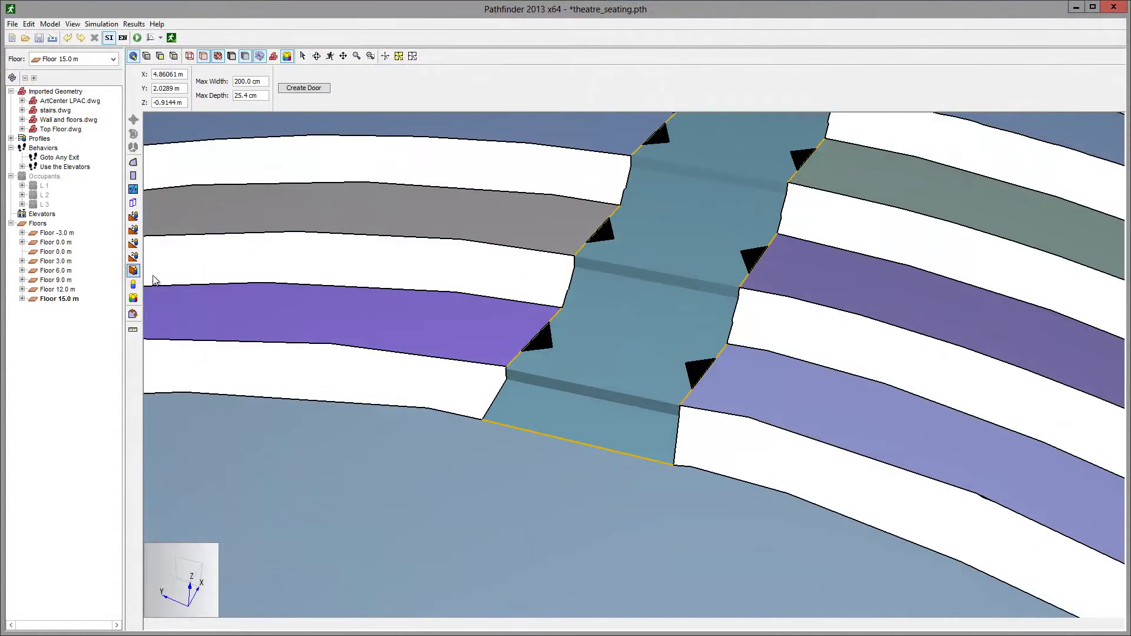
click(508, 427)
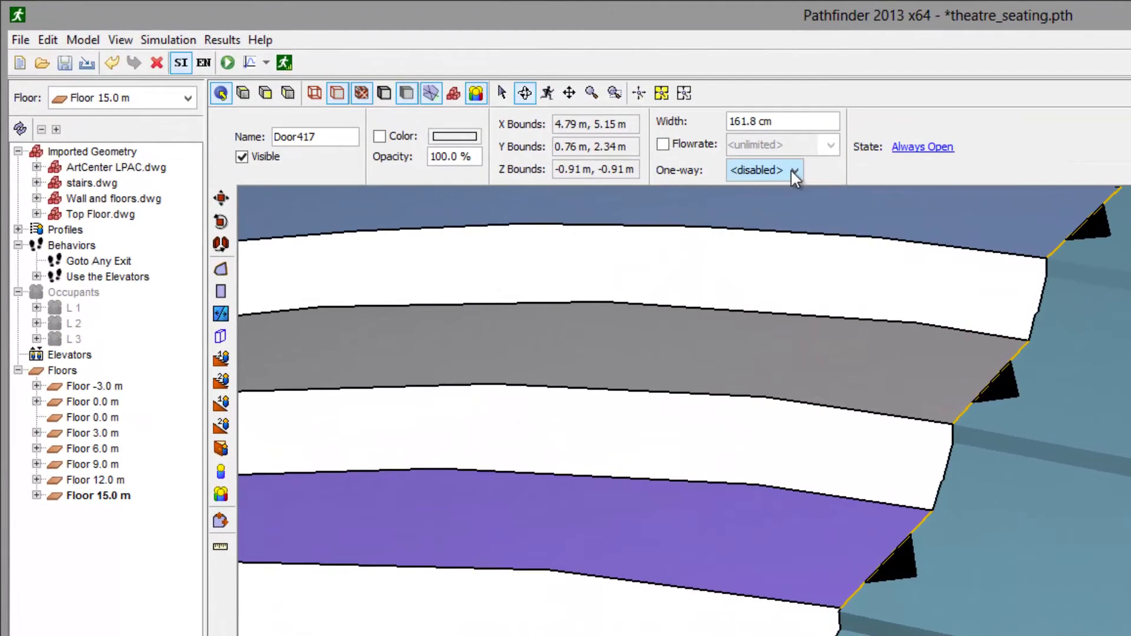
click(794, 171)
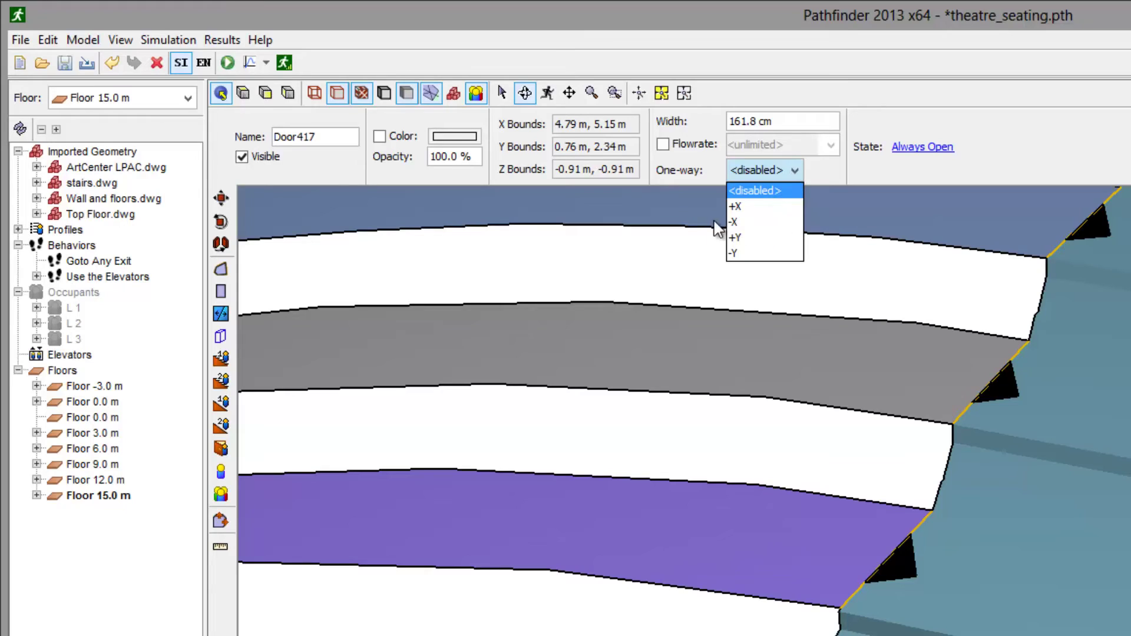
click(732, 223)
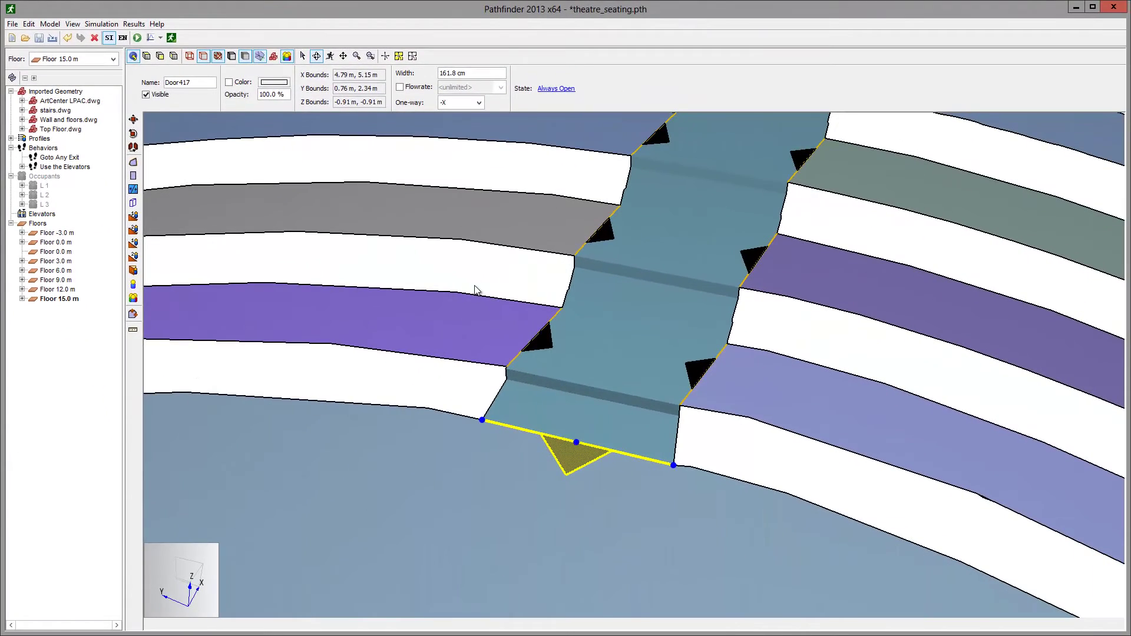
click(476, 280)
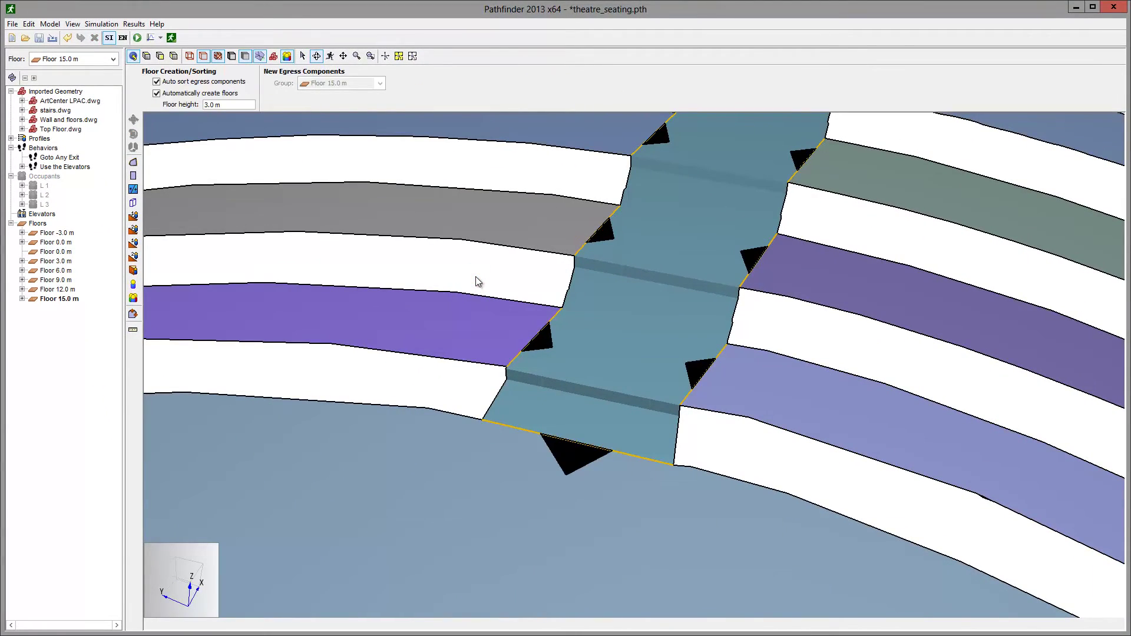